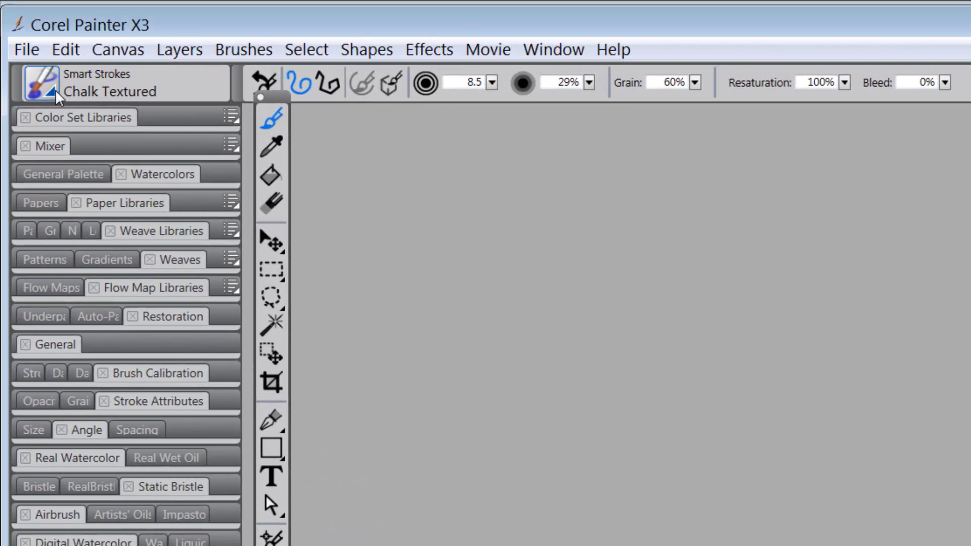
- Drag the Oils category's Bristle Oils brush from the Brush Selector into a new Custom 37 palette
{"action": "left_click", "coordinate": [56, 89]}
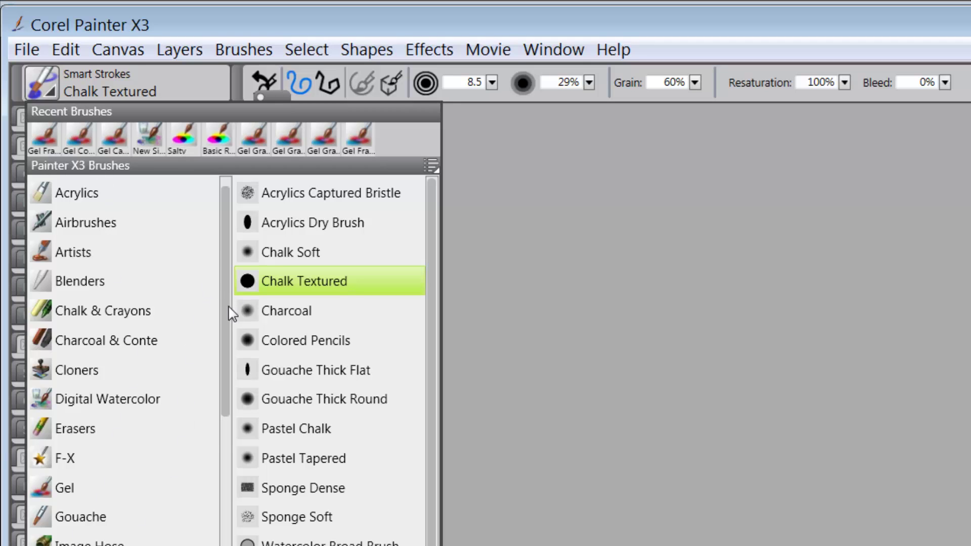
{"action": "left_click_drag", "start_coordinate": [228, 313], "coordinate": [228, 416]}
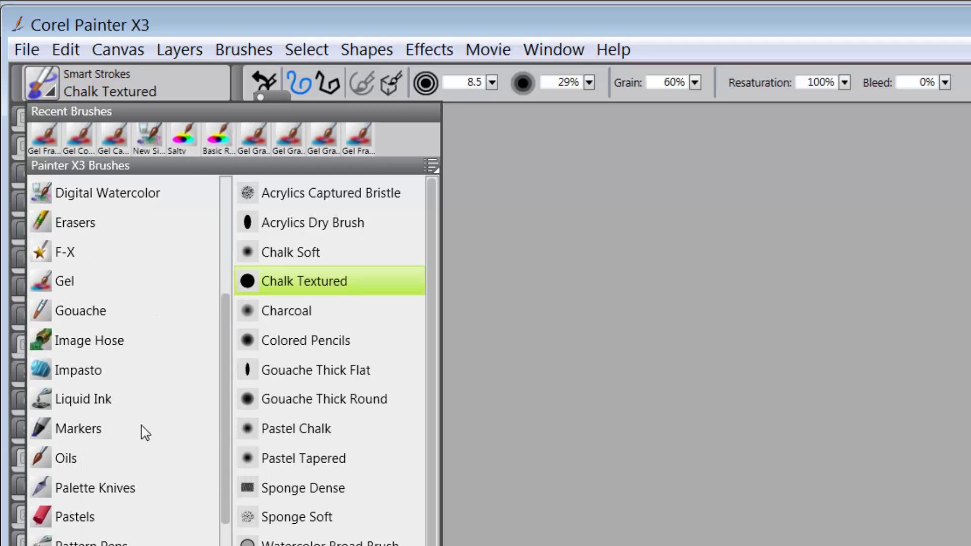
{"action": "left_click", "coordinate": [63, 459]}
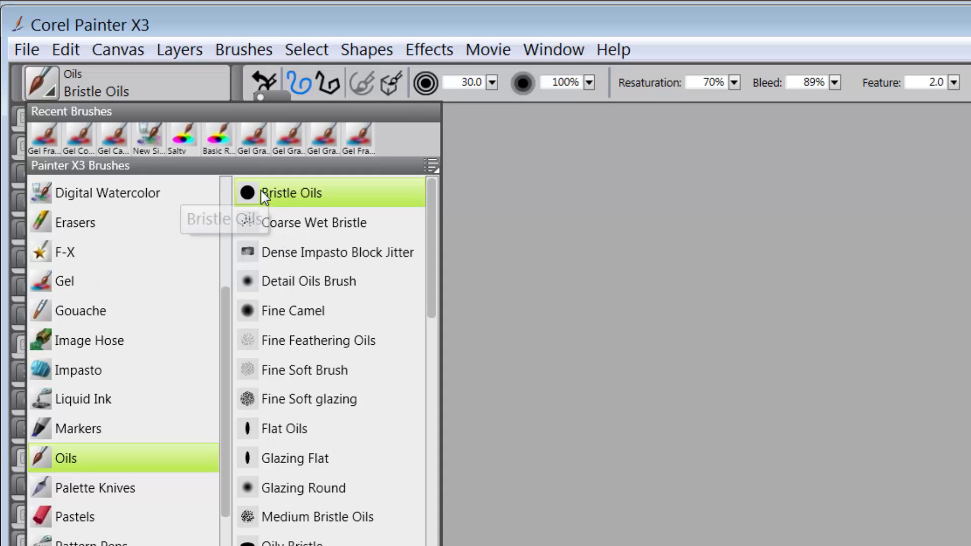
{"action": "left_click_drag", "start_coordinate": [267, 192], "coordinate": [598, 235]}
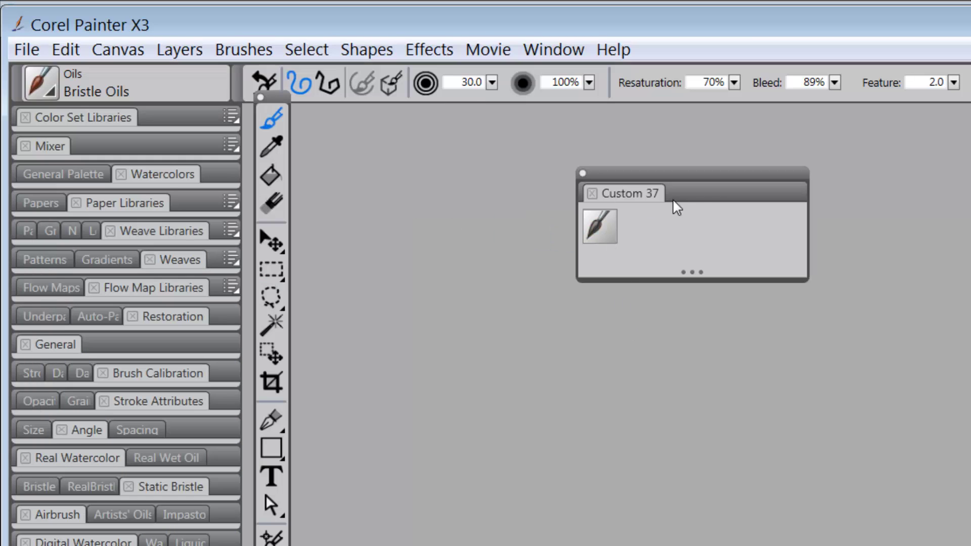
- Rename the palette's Bristle Oils entry to 'Oils X3'
{"action": "right_click", "coordinate": [601, 228]}
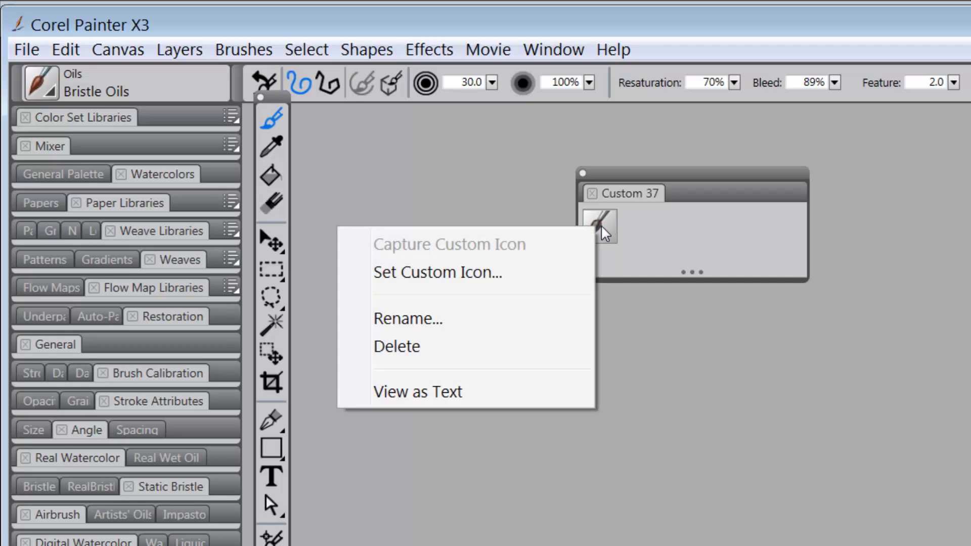
{"action": "left_click", "coordinate": [445, 320]}
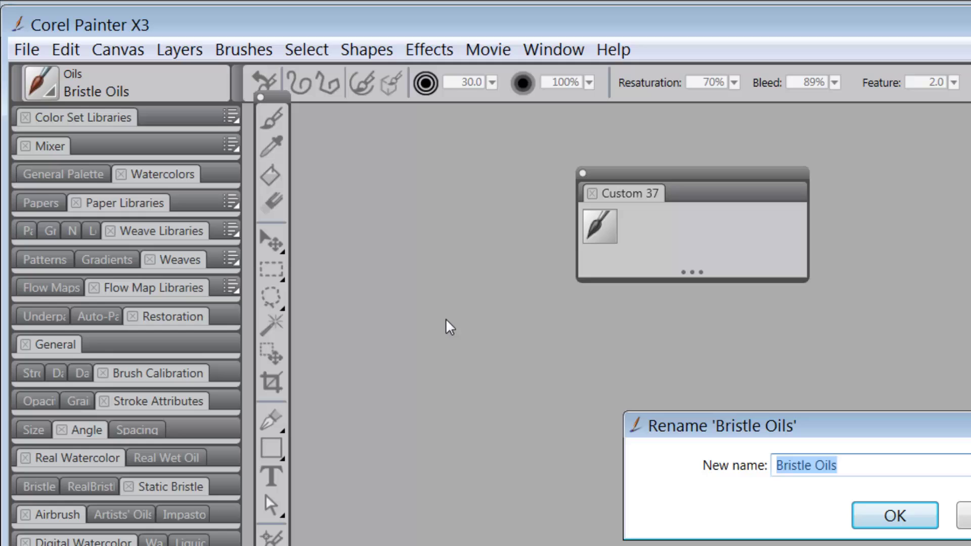
{"action": "type", "text": "Oils"}
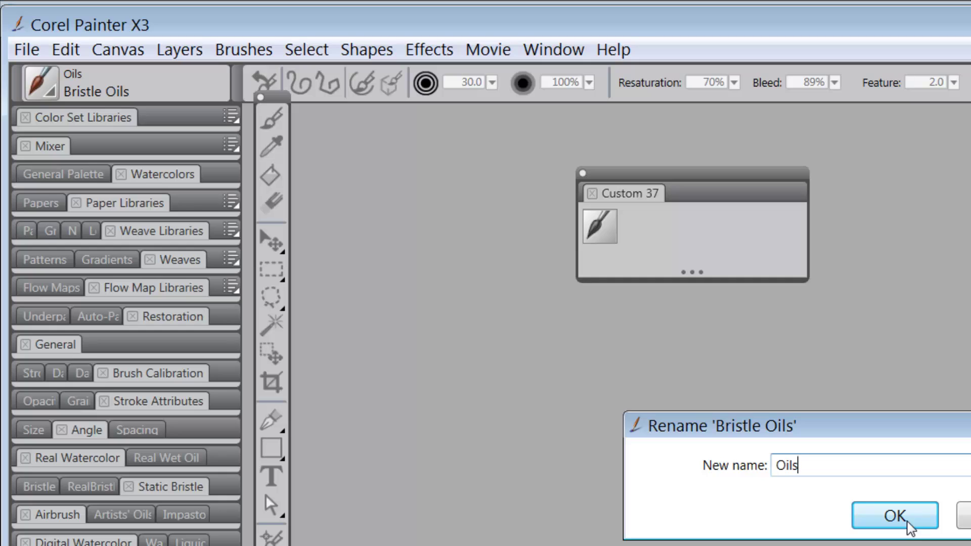
{"action": "type", "text": "X3"}
{"action": "left_click", "coordinate": [909, 526]}
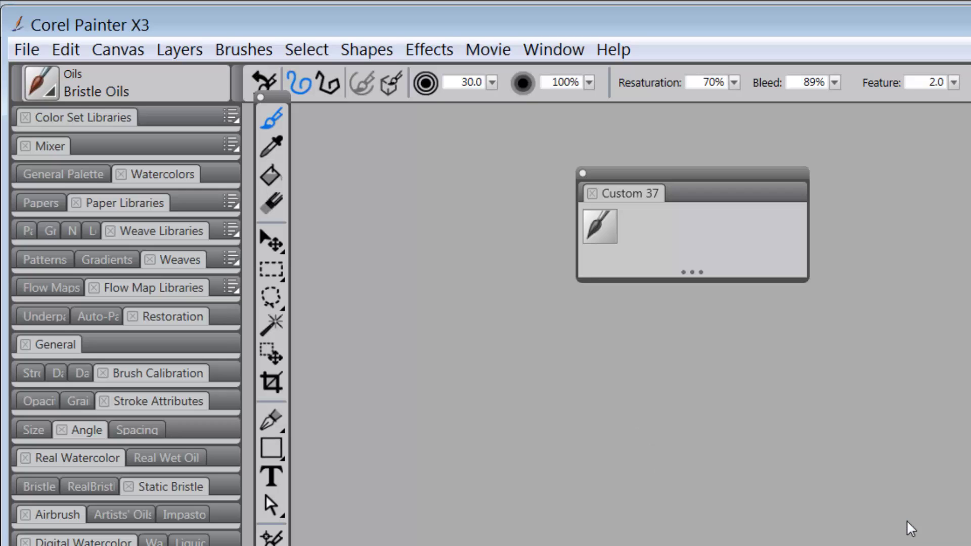
- Show the Oils X3 entry as a text button and try it
{"action": "right_click", "coordinate": [593, 237]}
{"action": "left_click", "coordinate": [448, 397]}
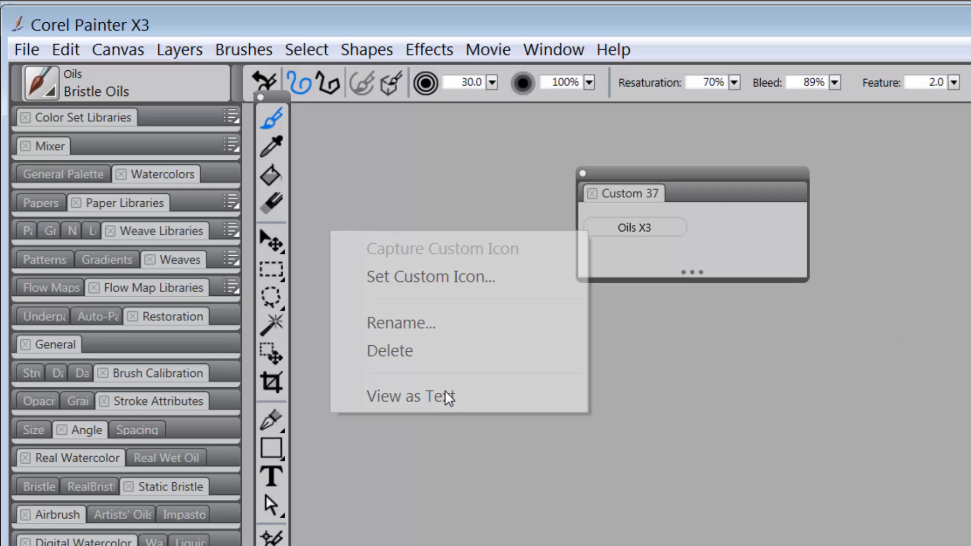
{"action": "left_click", "coordinate": [632, 228]}
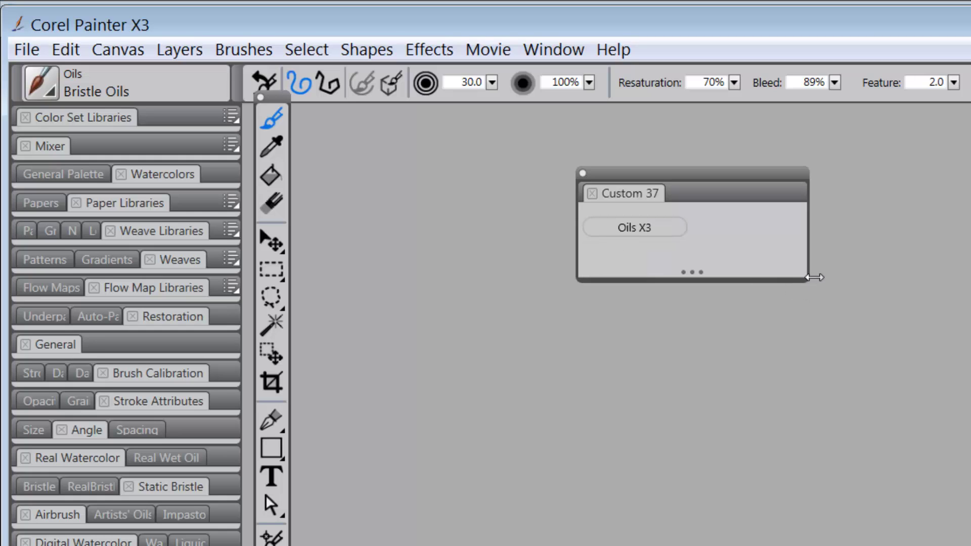
- Enlarge Custom 37, position and enlarge Brush Libraries below it, and load the Bristly Dabs library
{"action": "left_click_drag", "start_coordinate": [810, 281], "coordinate": [899, 314]}
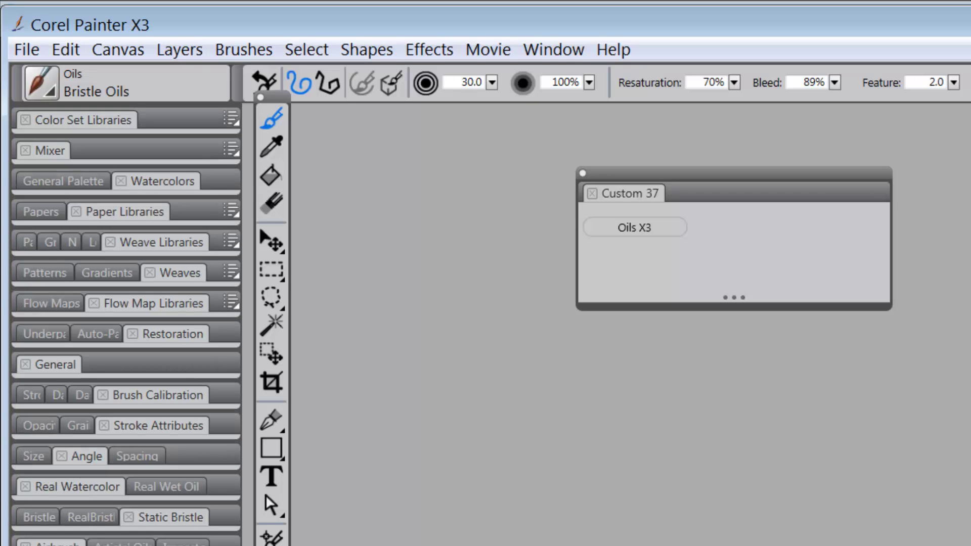
{"action": "left_click_drag", "start_coordinate": [536, 417], "coordinate": [443, 384]}
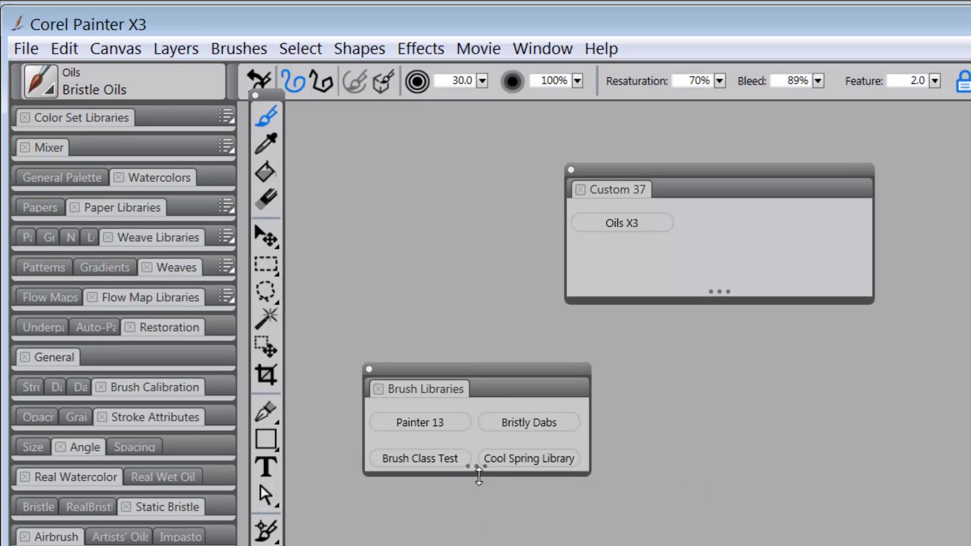
{"action": "mouse_move", "coordinate": [483, 485]}
{"action": "left_mouse_down"}
{"action": "mouse_move", "coordinate": [487, 545]}
{"action": "mouse_move", "coordinate": [506, 545]}
{"action": "left_mouse_up"}
{"action": "left_click_drag", "start_coordinate": [356, 505], "coordinate": [356, 545]}
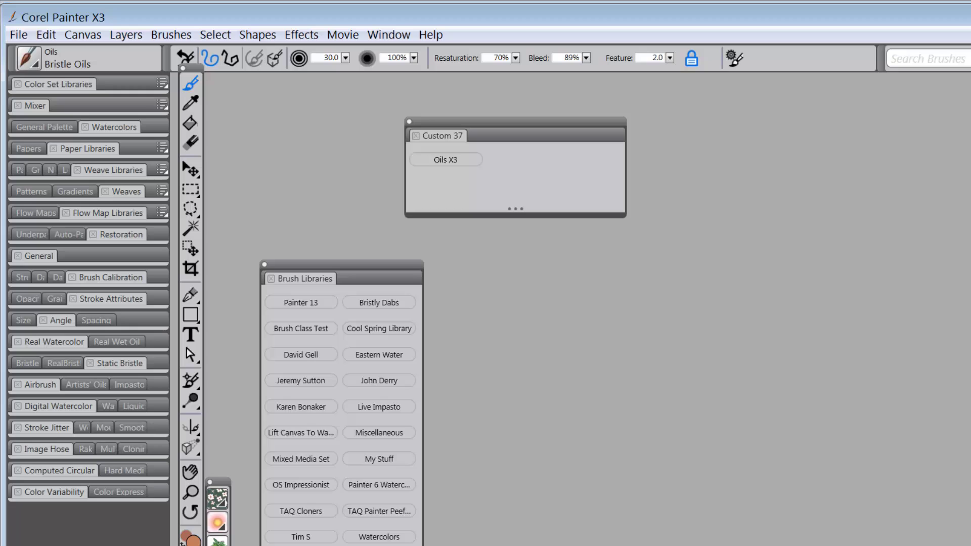
{"action": "left_click_drag", "start_coordinate": [372, 301], "coordinate": [369, 305]}
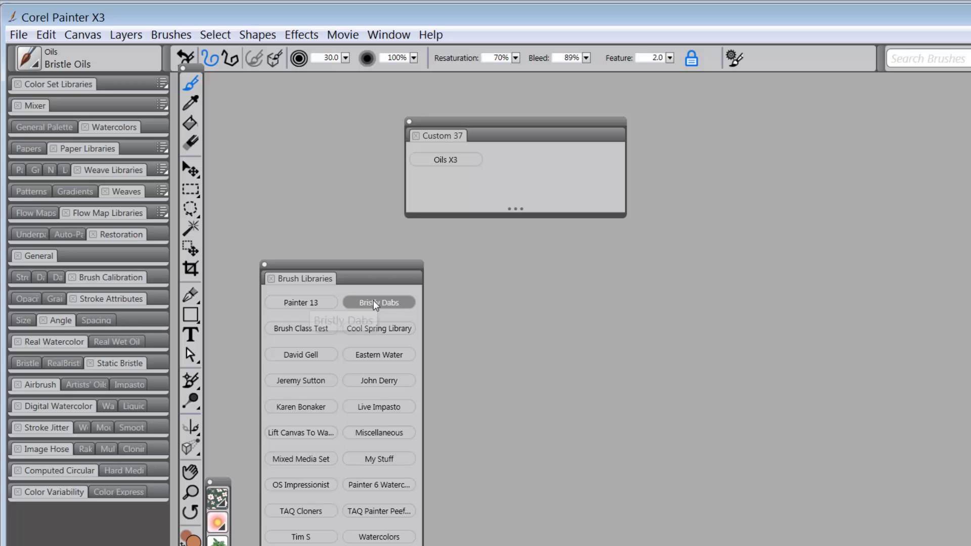
{"action": "left_click_drag", "start_coordinate": [374, 303], "coordinate": [375, 302]}
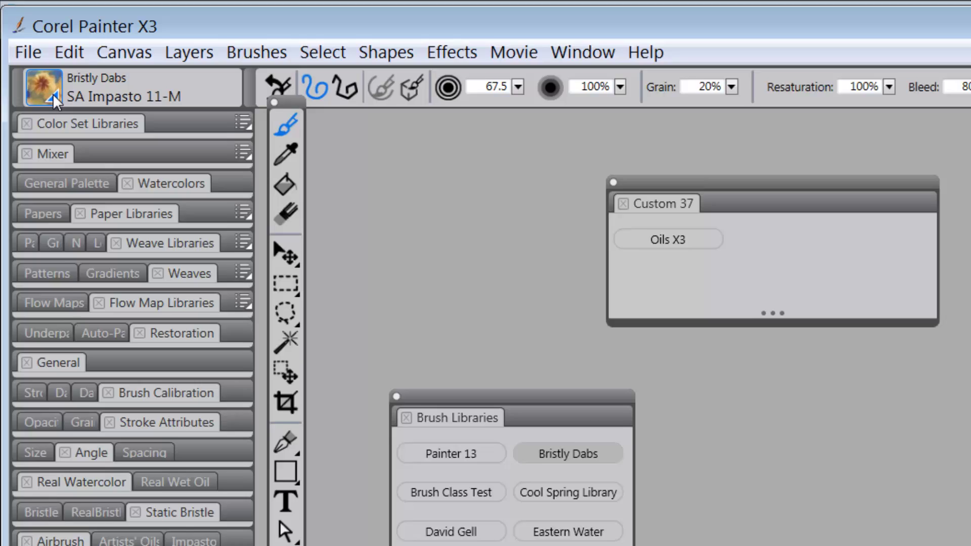
- Add the SA Impasto 01-M-N brush to Custom 37 as a text button
{"action": "left_click", "coordinate": [35, 61]}
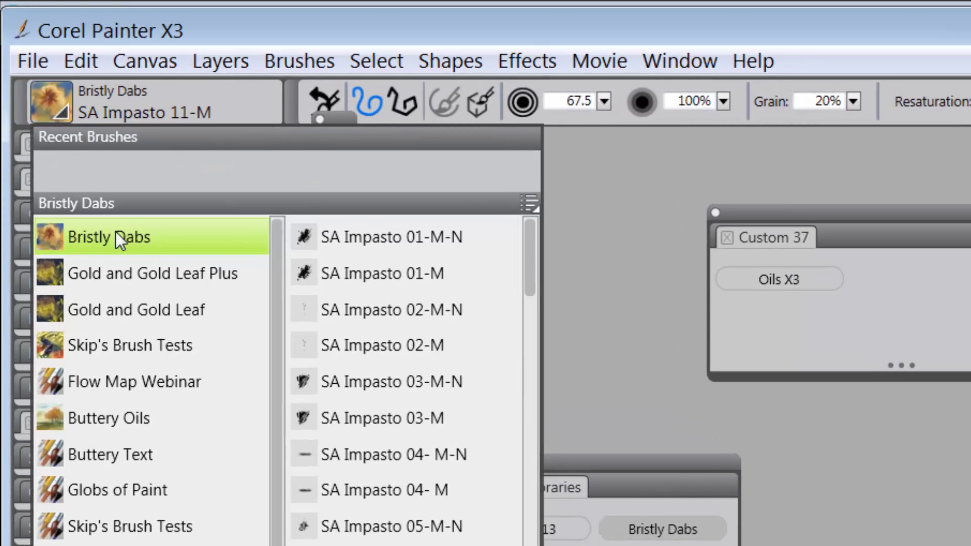
{"action": "left_click", "coordinate": [397, 233]}
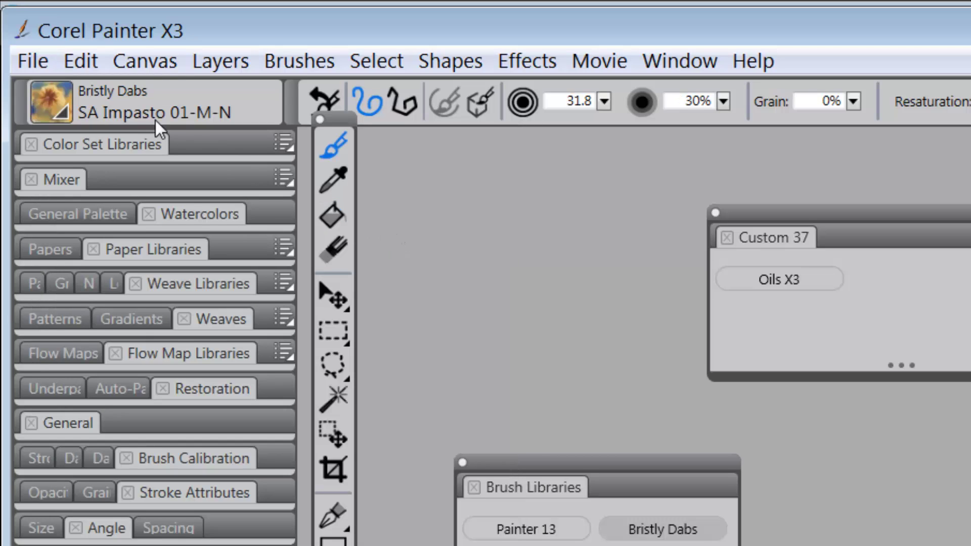
{"action": "mouse_move", "coordinate": [50, 101]}
{"action": "left_mouse_down"}
{"action": "mouse_move", "coordinate": [540, 276]}
{"action": "mouse_move", "coordinate": [903, 264]}
{"action": "mouse_move", "coordinate": [873, 277]}
{"action": "left_mouse_up"}
{"action": "right_click", "coordinate": [874, 280]}
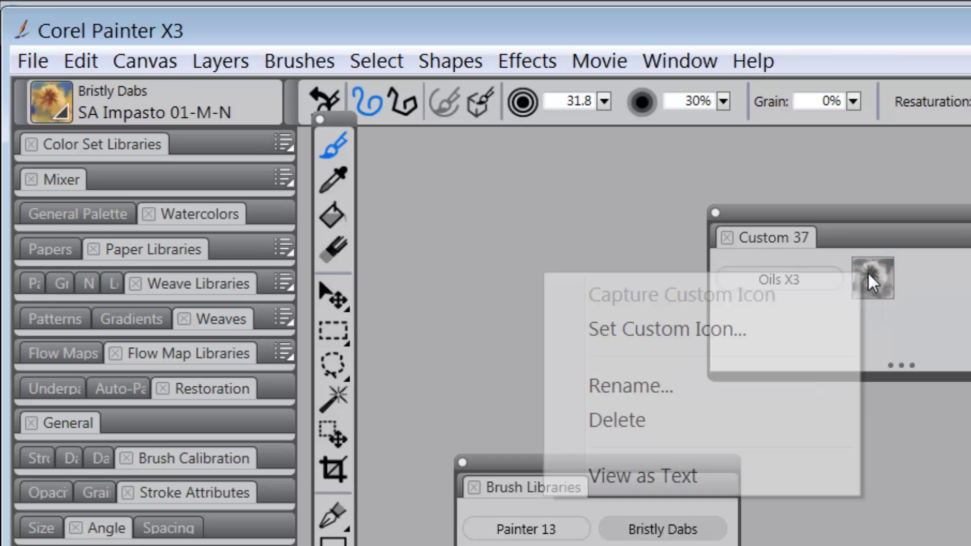
{"action": "left_click", "coordinate": [708, 473]}
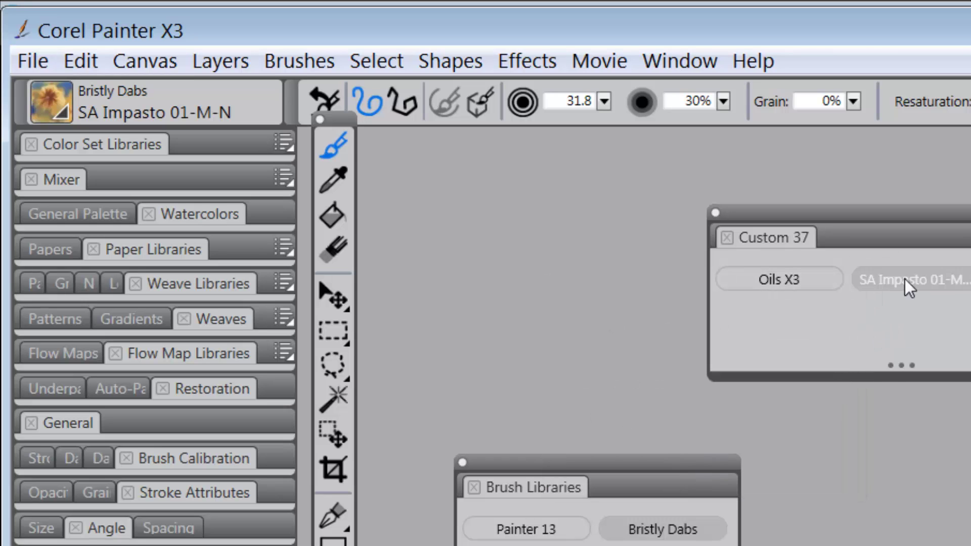
- Rename the SA Impasto 01-M-N entry to 'Bristly Dabs'
{"action": "right_click", "coordinate": [845, 286]}
{"action": "left_click", "coordinate": [700, 400]}
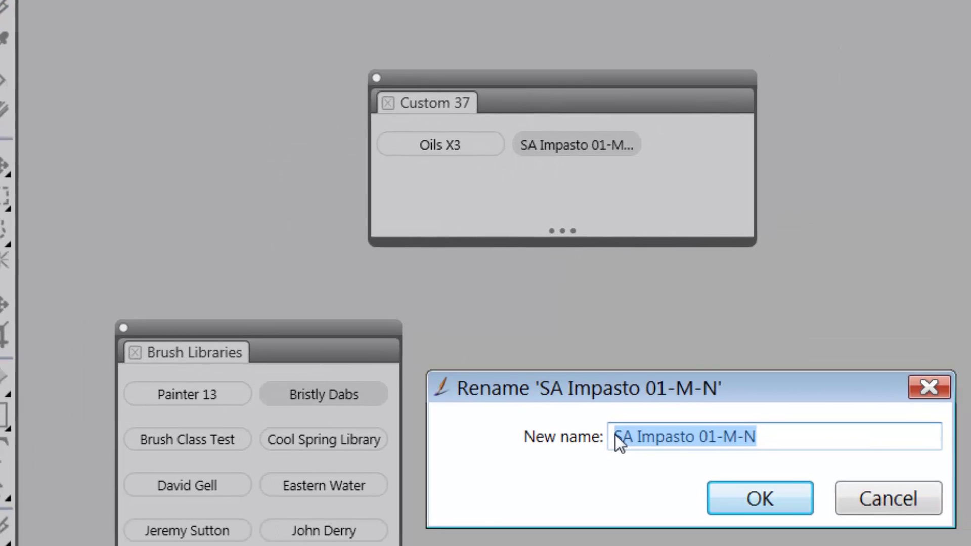
{"action": "type", "text": "Bris"}
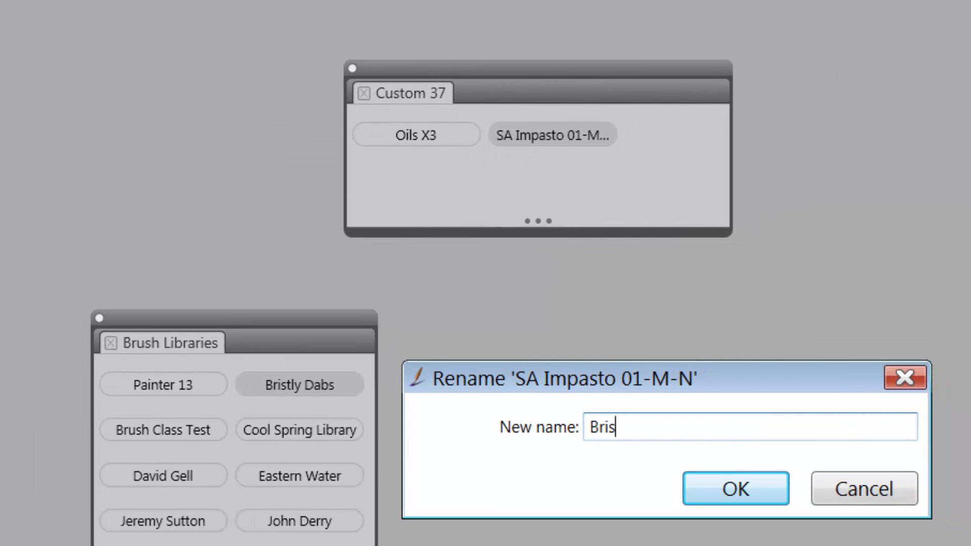
{"action": "type", "text": "tly Dabs"}
{"action": "left_click", "coordinate": [744, 483]}
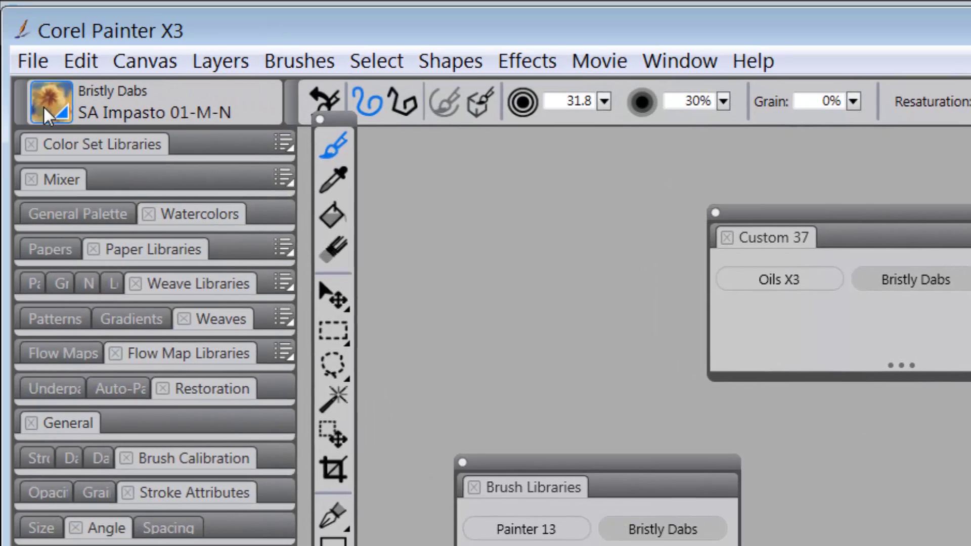
- Drag the Buttery Oils category's Clumped Bristle Bleed brush into Custom 37 as a third entry
{"action": "left_click", "coordinate": [59, 117]}
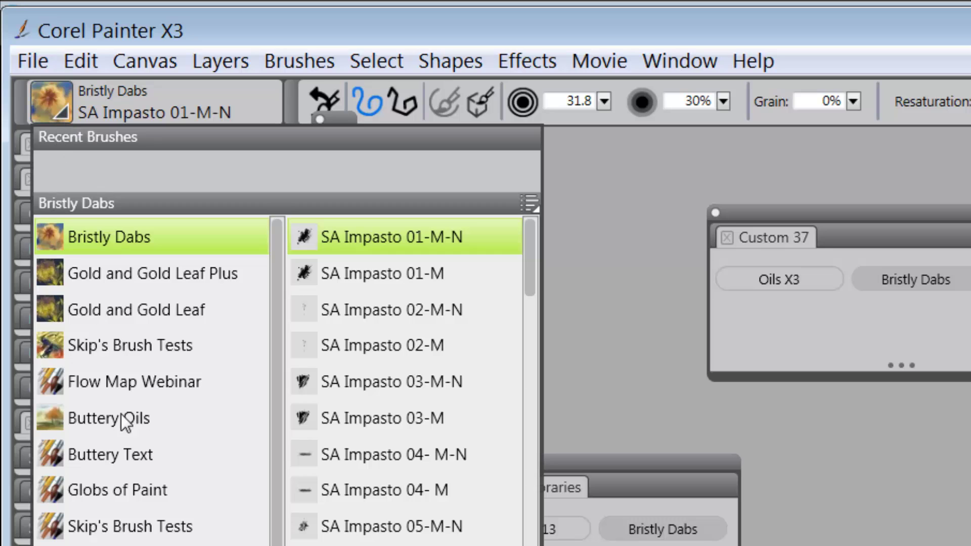
{"action": "left_click", "coordinate": [107, 420]}
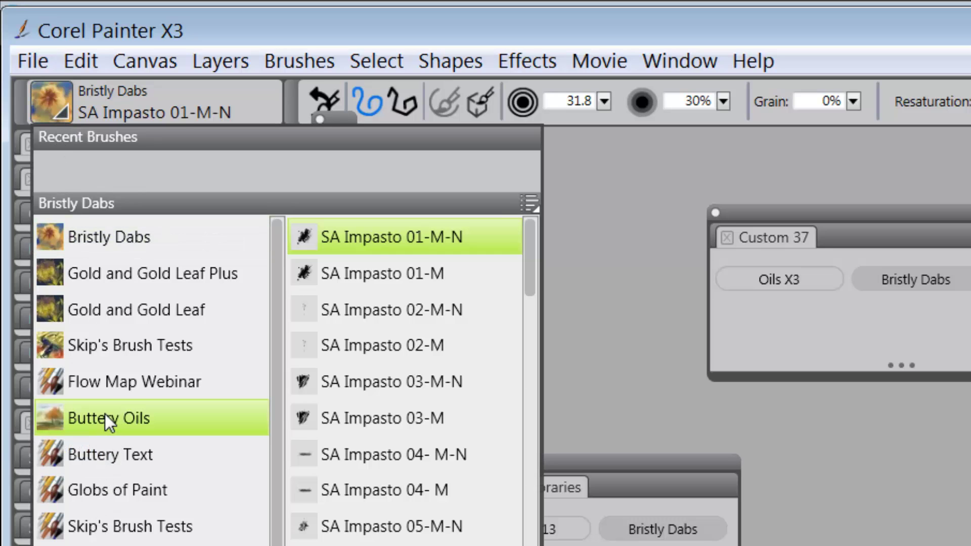
{"action": "left_click", "coordinate": [355, 238]}
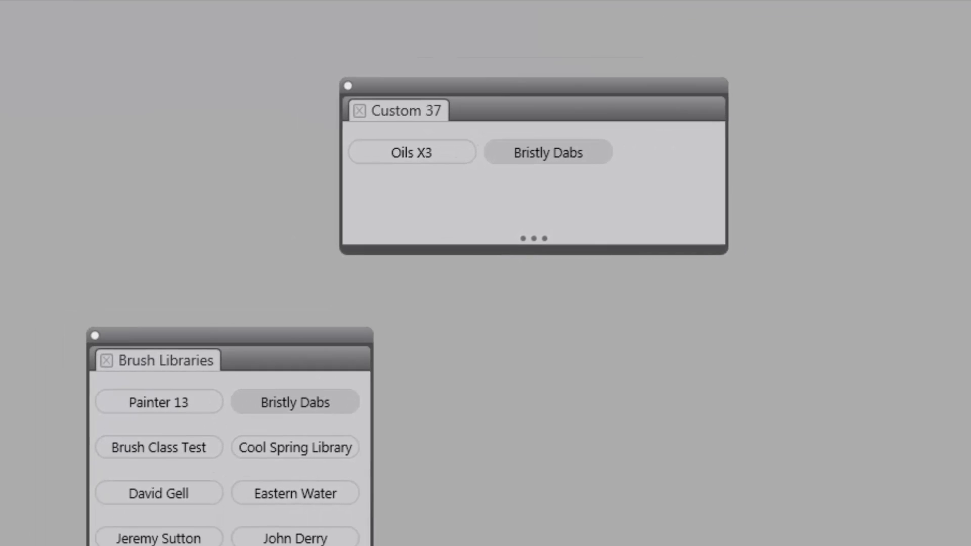
{"action": "mouse_move", "coordinate": [342, 167]}
{"action": "left_mouse_down"}
{"action": "mouse_move", "coordinate": [634, 162]}
{"action": "mouse_move", "coordinate": [639, 146]}
{"action": "left_mouse_up"}
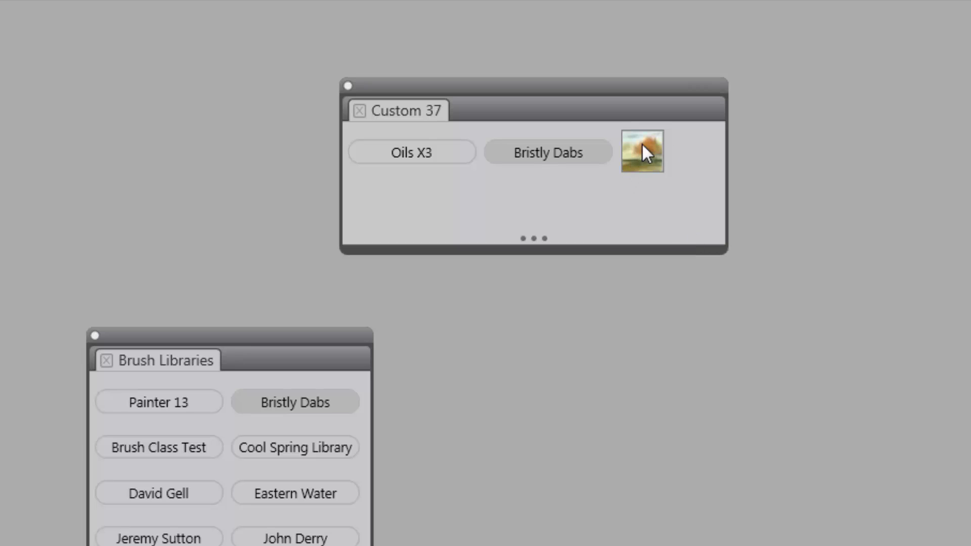
- Rename the Clumped Bristle Bleed icon in Custom 37 to 'Buttery Oils'
{"action": "right_click", "coordinate": [643, 145]}
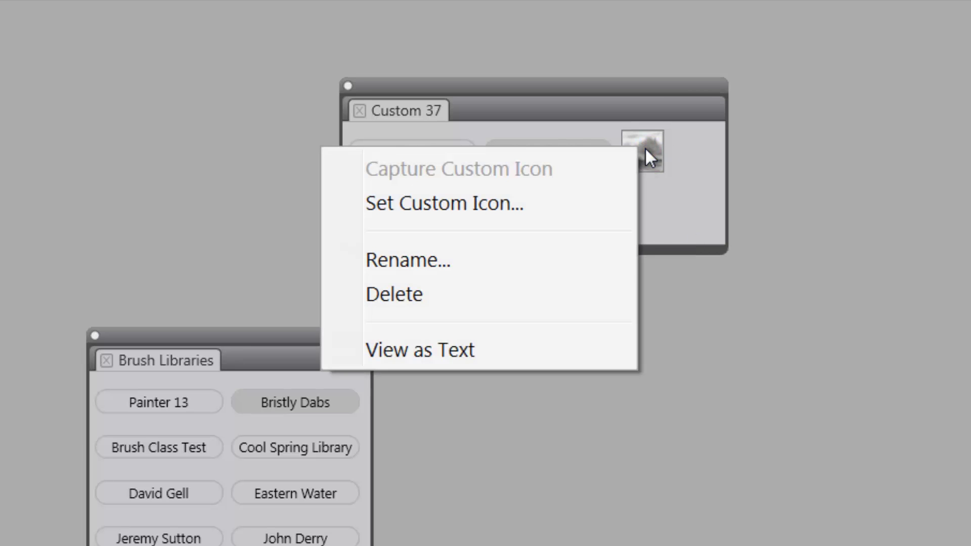
{"action": "left_click", "coordinate": [420, 262]}
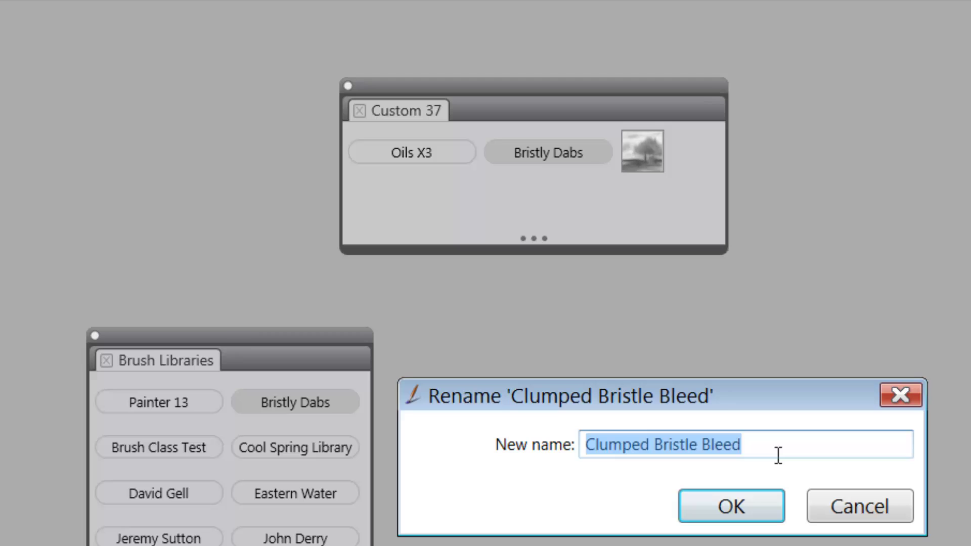
{"action": "type", "text": "Butt"}
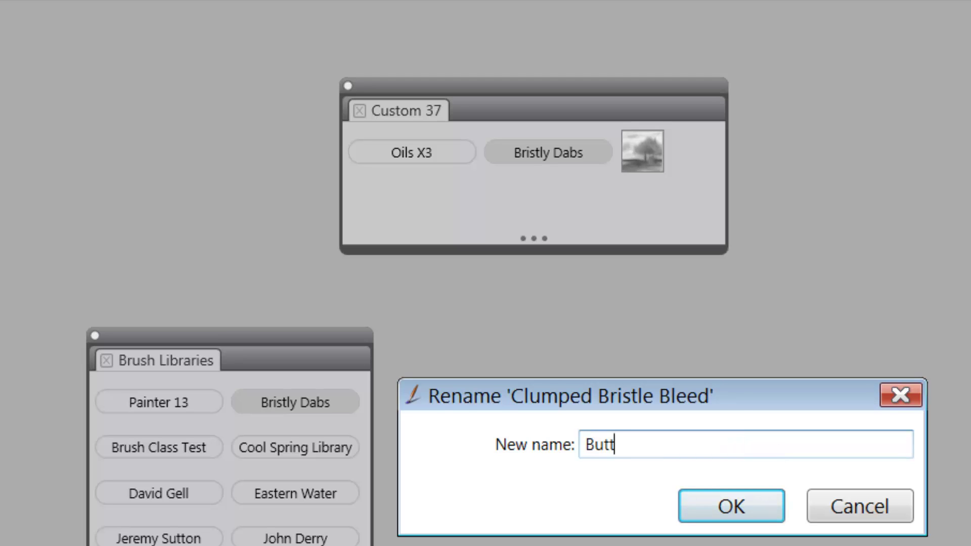
{"action": "type", "text": "ery Oils"}
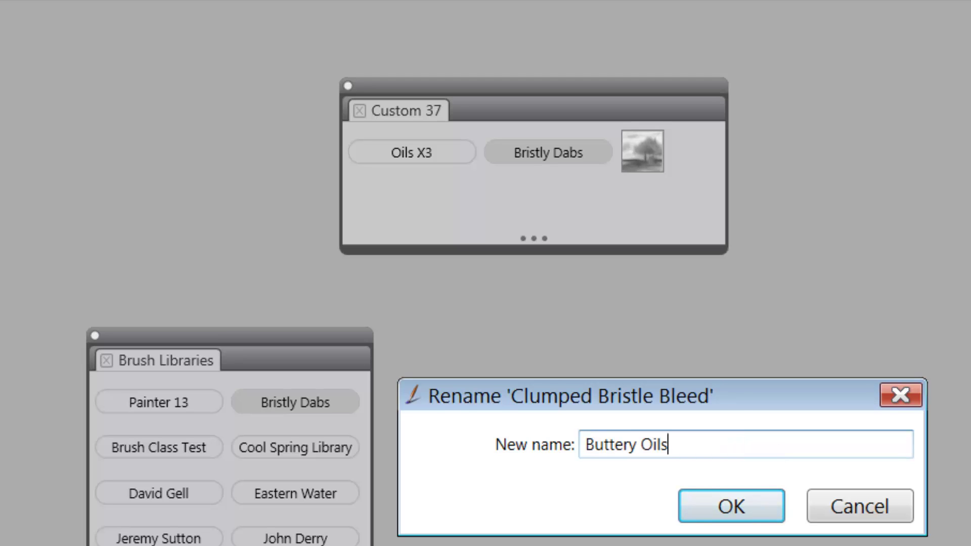
{"action": "left_click", "coordinate": [767, 518]}
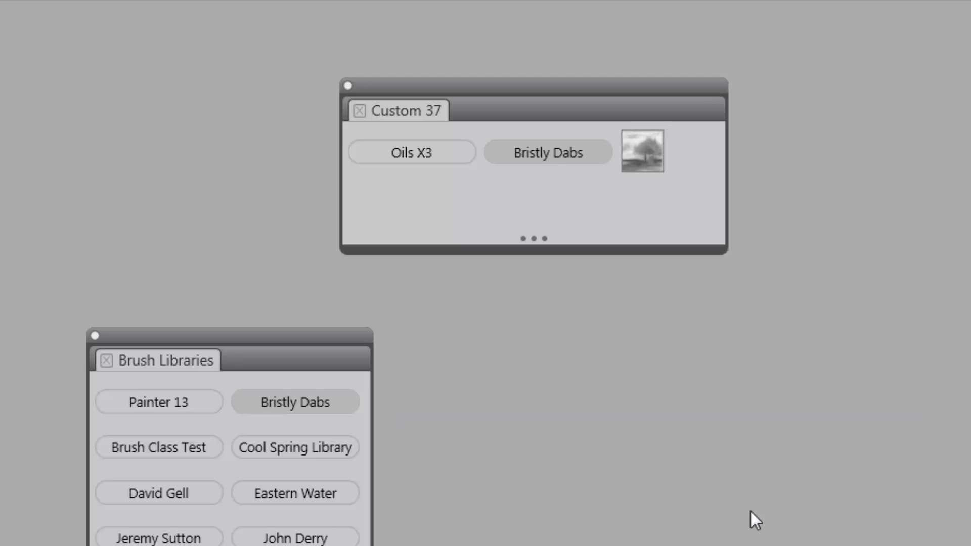
- Switch Buttery Oils to a text button and widen Custom 37 to fit all three buttons
{"action": "right_click", "coordinate": [649, 144]}
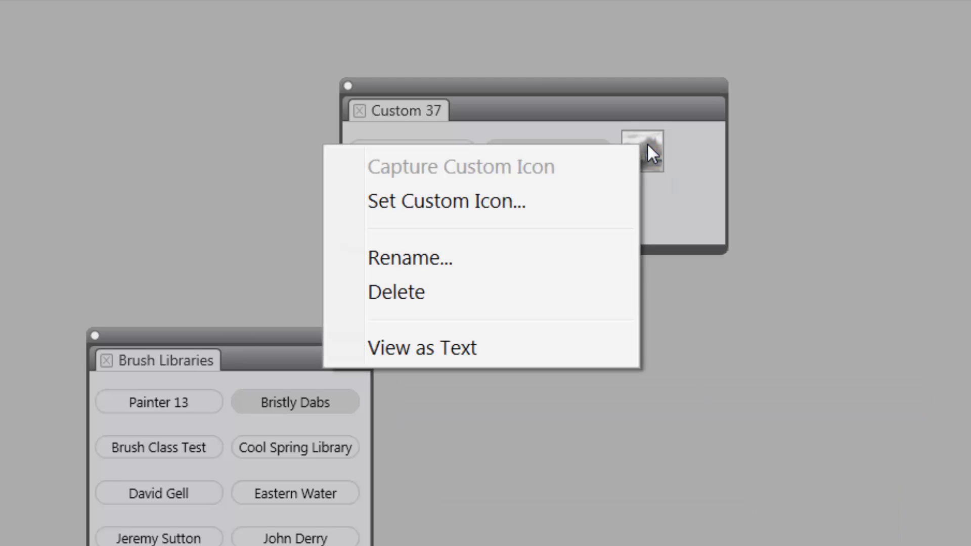
{"action": "left_click", "coordinate": [467, 344]}
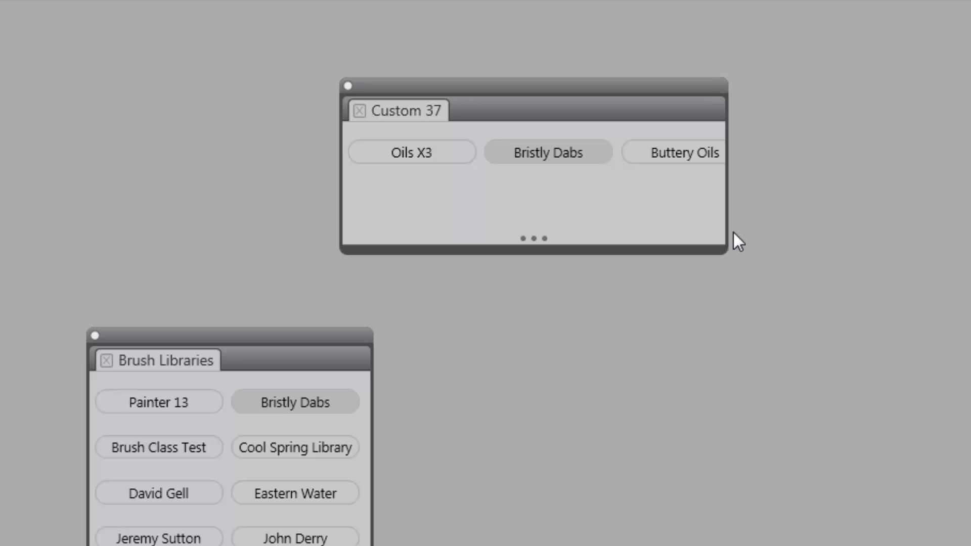
{"action": "left_click_drag", "start_coordinate": [731, 252], "coordinate": [805, 259]}
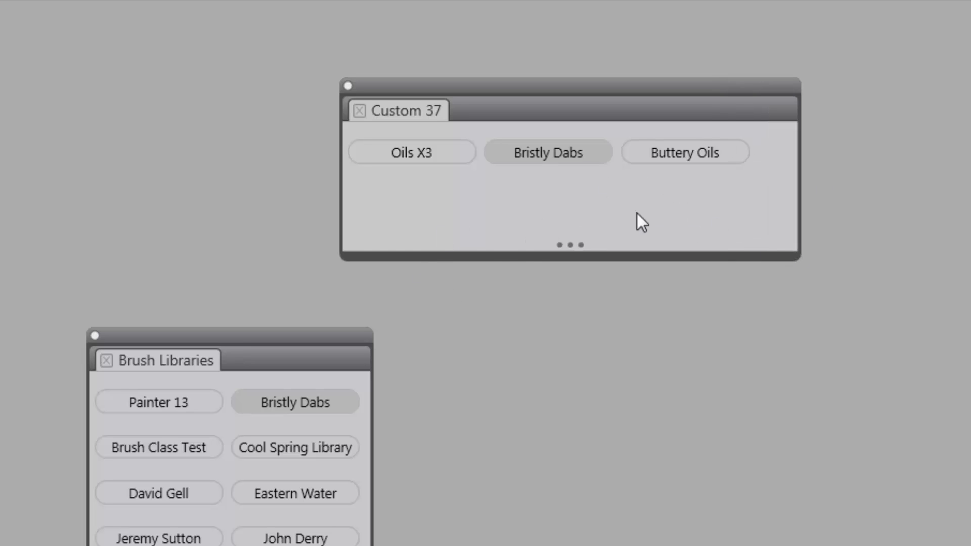
{"action": "left_click", "coordinate": [669, 145]}
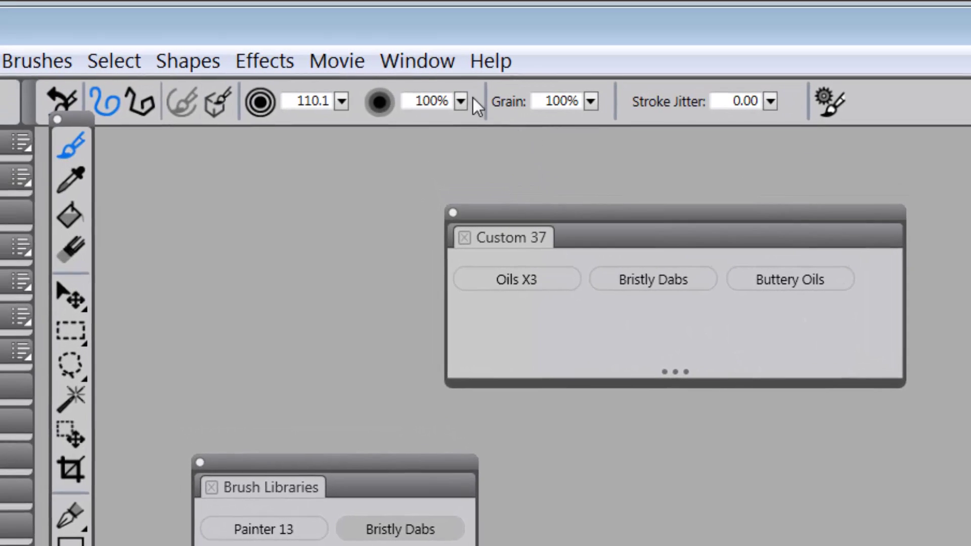
- Rename Custom 37 to 'Oil Categories' through the Custom Palette Organizer
{"action": "left_click", "coordinate": [404, 61]}
{"action": "mouse_move", "coordinate": [187, 275]}
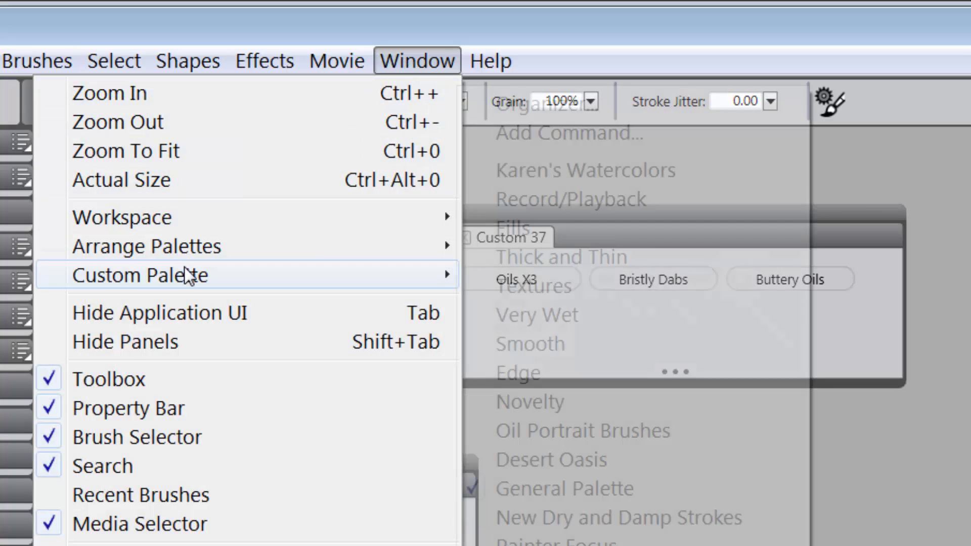
{"action": "left_click", "coordinate": [516, 104]}
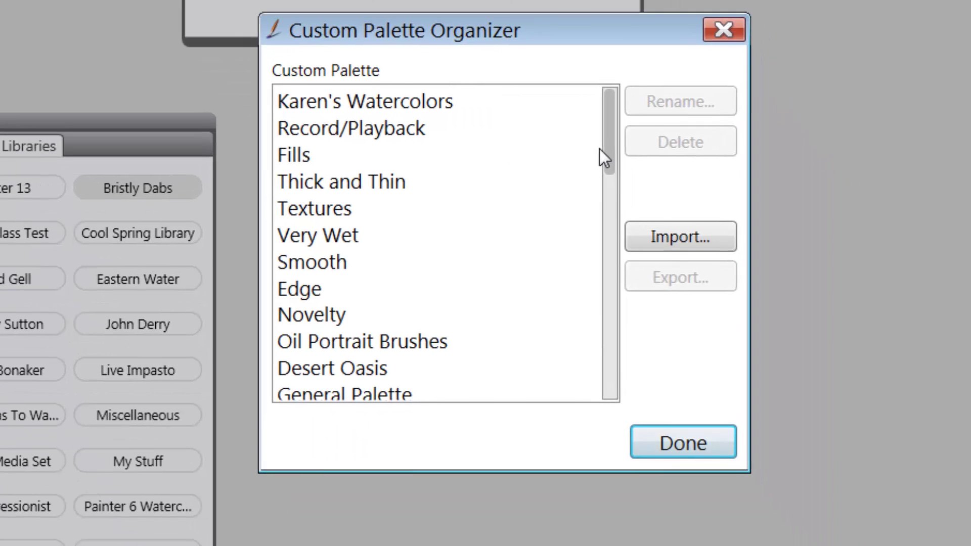
{"action": "left_click", "coordinate": [721, 316]}
{"action": "left_click", "coordinate": [724, 446]}
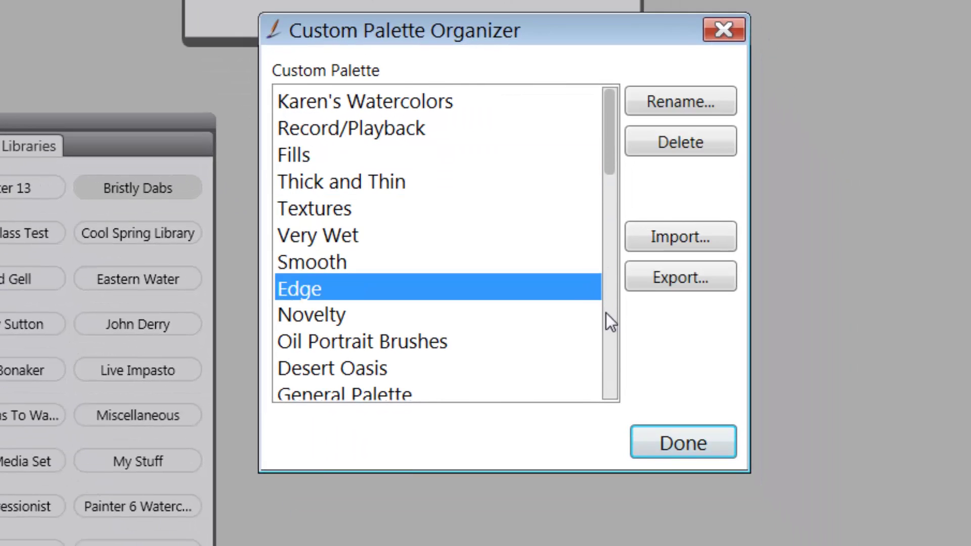
{"action": "left_click_drag", "start_coordinate": [607, 155], "coordinate": [626, 416]}
{"action": "left_click", "coordinate": [328, 372]}
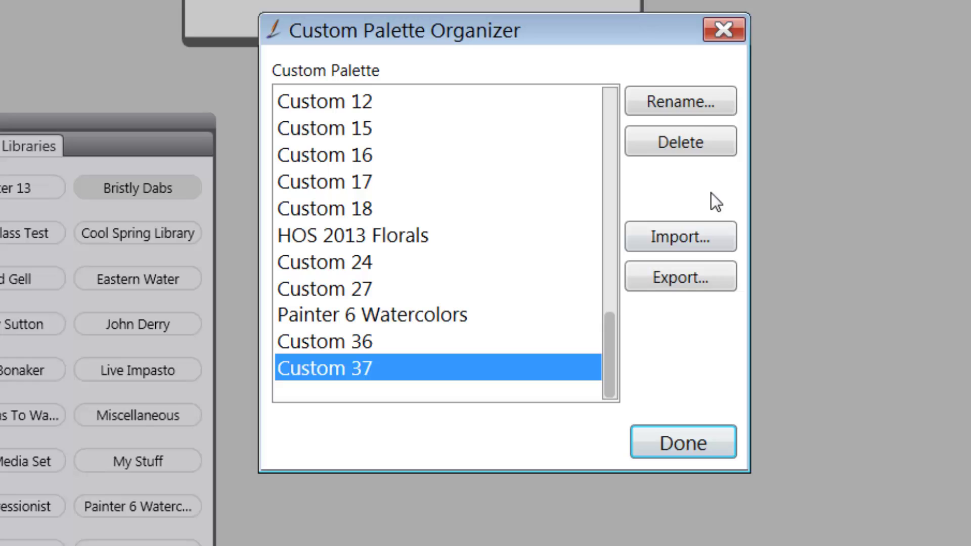
{"action": "left_click", "coordinate": [673, 100]}
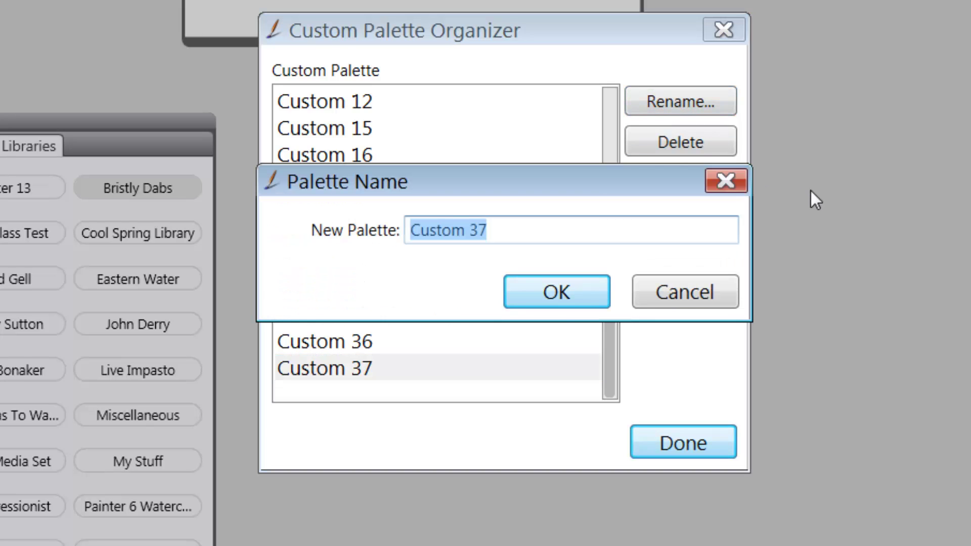
{"action": "type", "text": "Oil"}
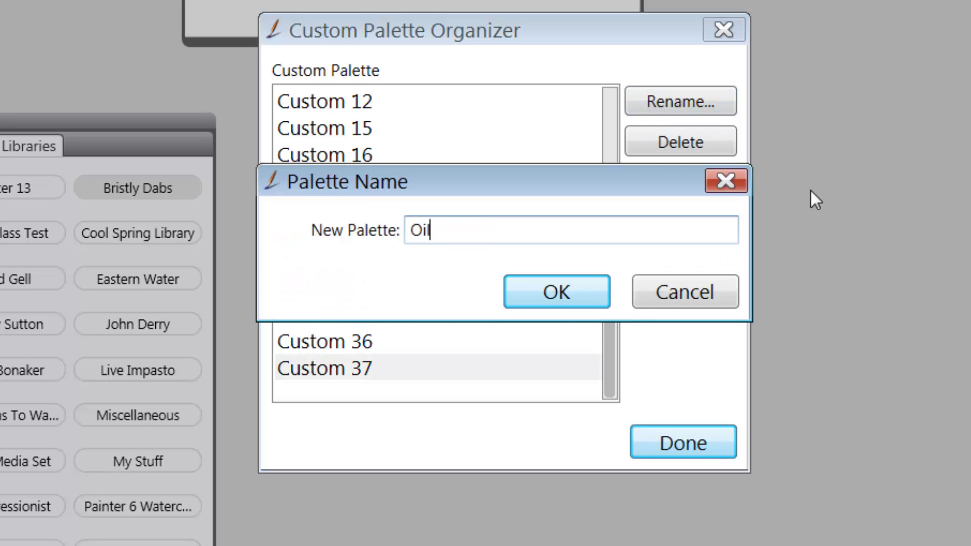
{"action": "type", "text": " Categories"}
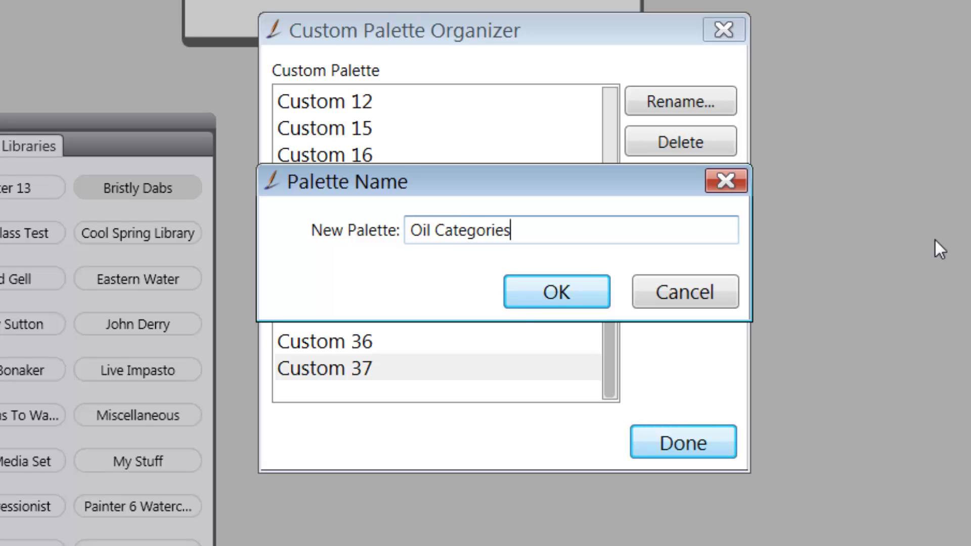
{"action": "left_click", "coordinate": [527, 287]}
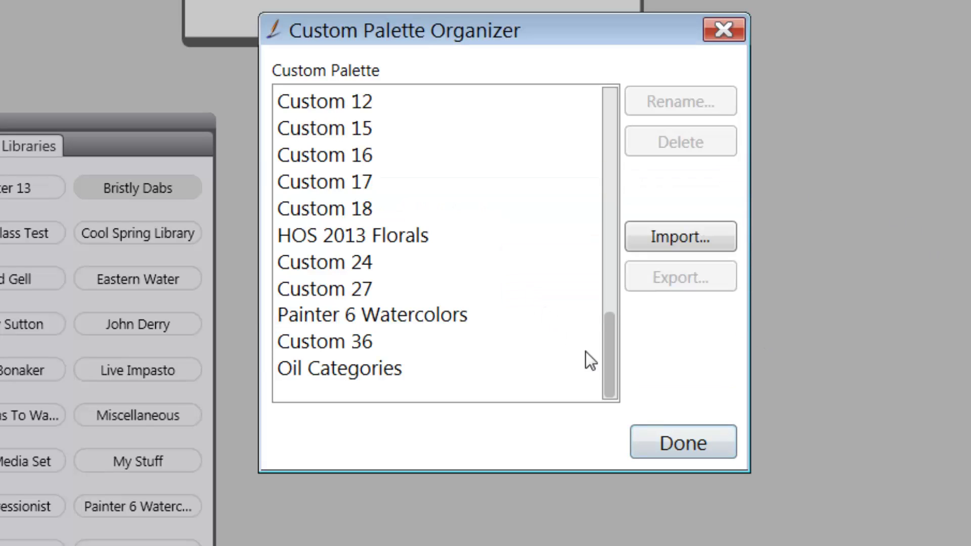
{"action": "left_click", "coordinate": [663, 442]}
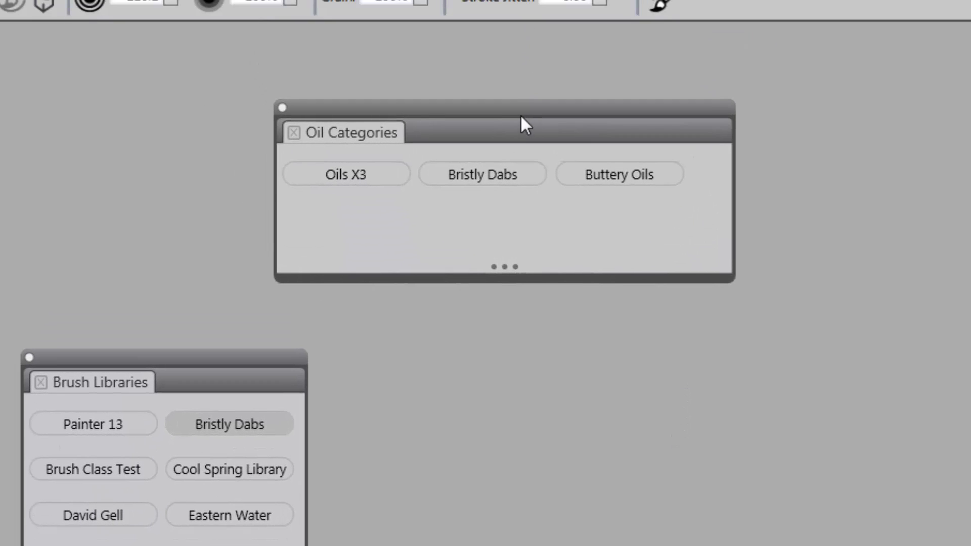
- Move the Oil Categories palette right and confirm Oils X3 switches to the Oils category
{"action": "left_click_drag", "start_coordinate": [521, 103], "coordinate": [724, 169]}
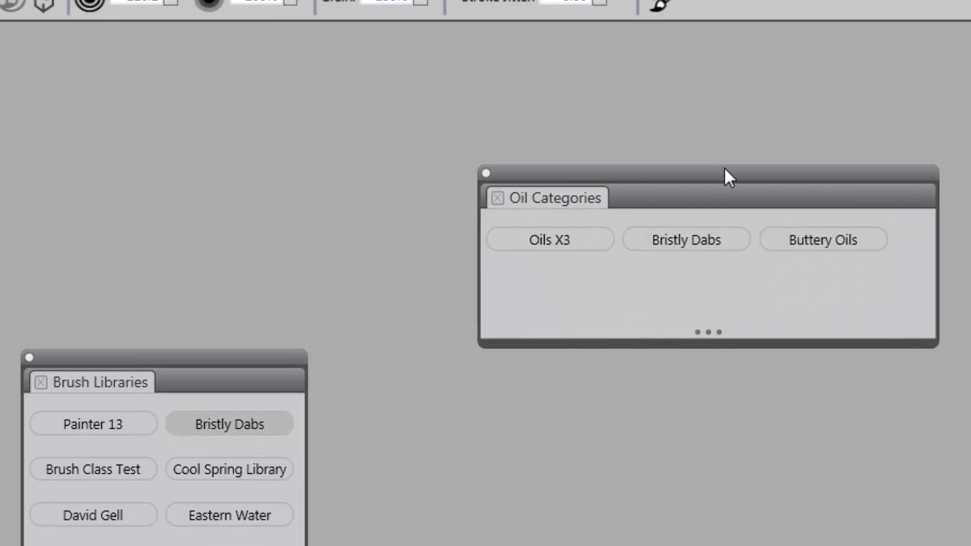
{"action": "left_click", "coordinate": [551, 241]}
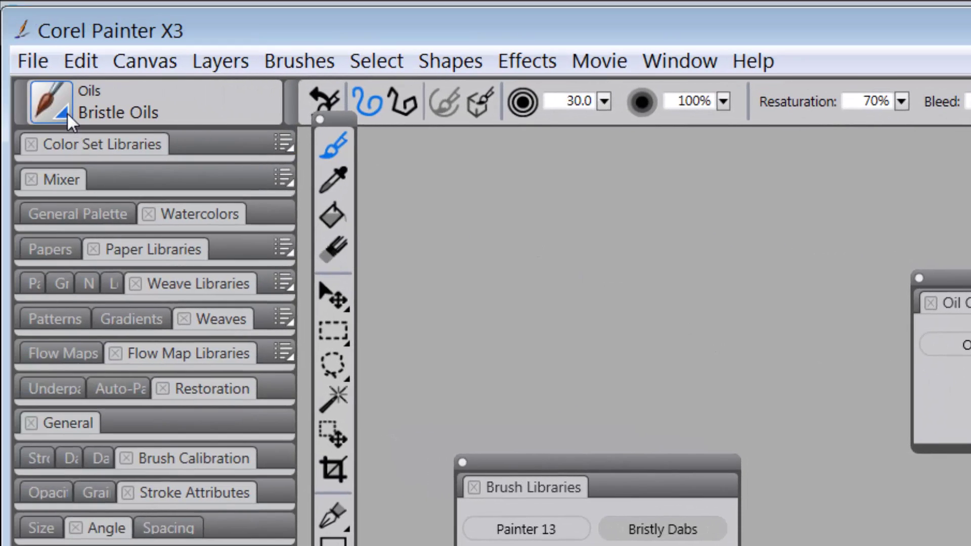
{"action": "left_click", "coordinate": [67, 113]}
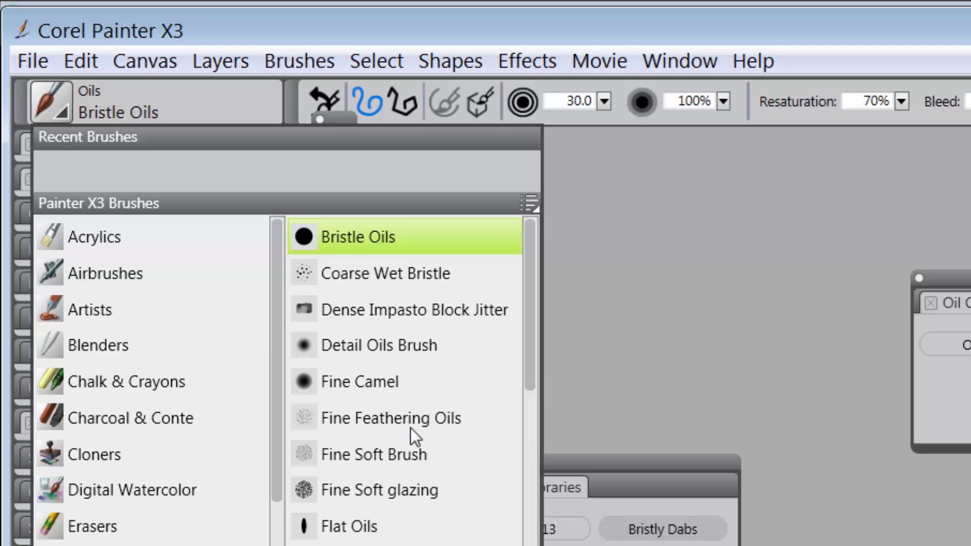
{"action": "left_click", "coordinate": [603, 290]}
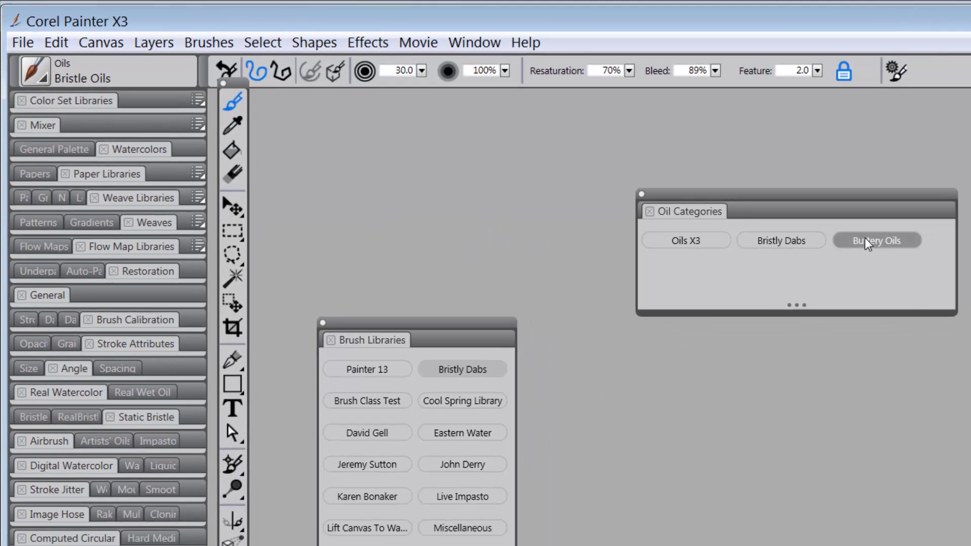
- Verify the Buttery Oils and Bristly Dabs buttons, ending on Bristly Dabs SA Impasto 01-M-N
{"action": "left_click", "coordinate": [866, 241]}
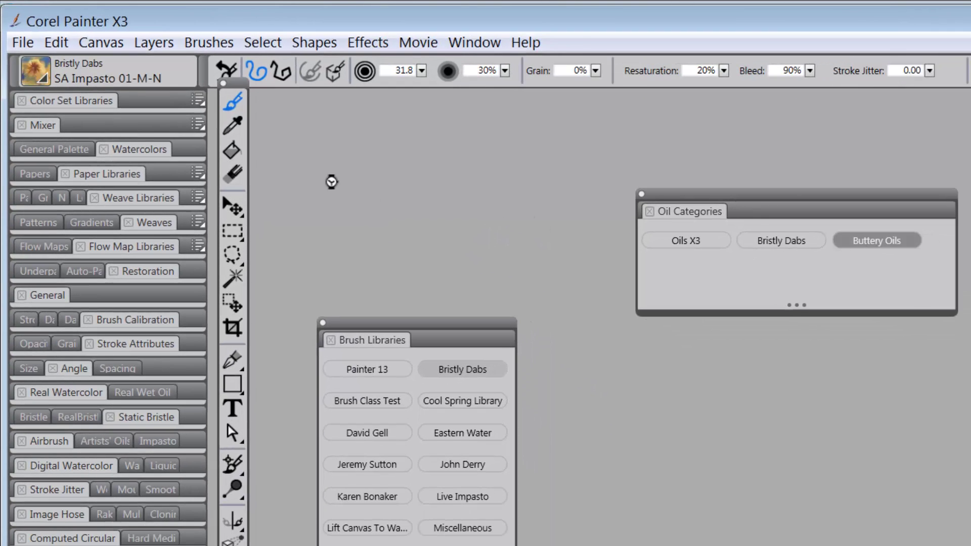
{"action": "left_click", "coordinate": [47, 80]}
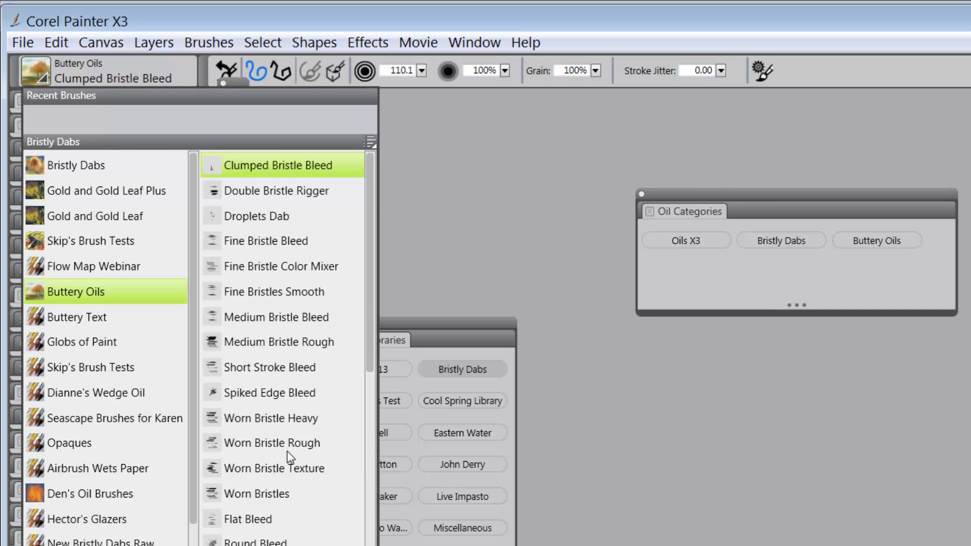
{"action": "left_click", "coordinate": [521, 195]}
{"action": "left_click", "coordinate": [793, 250]}
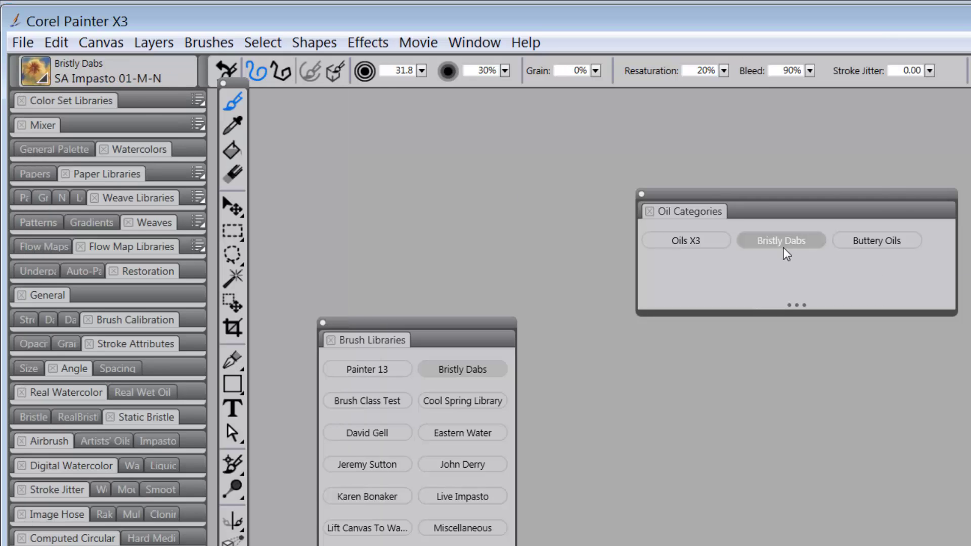
{"action": "left_click", "coordinate": [38, 82]}
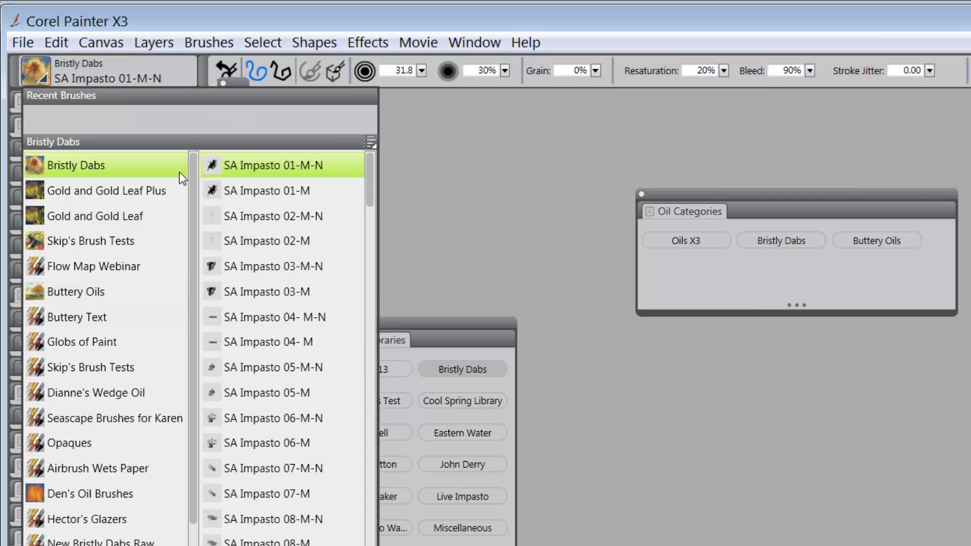
{"action": "left_click", "coordinate": [500, 196]}
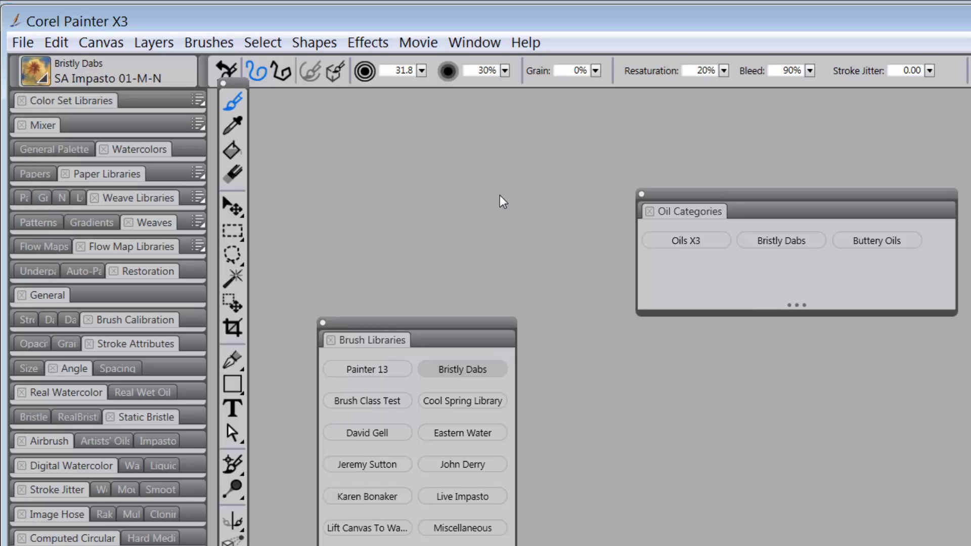